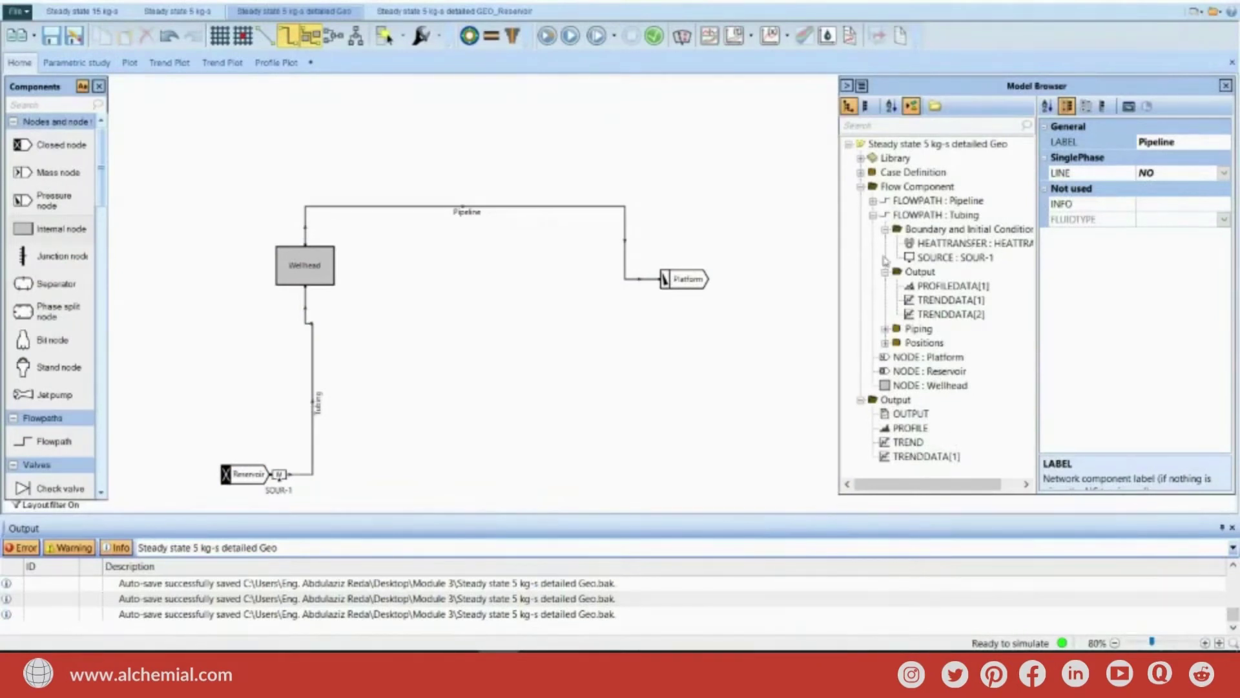
Collapse the Tubing flowpath branch and select the Pipeline flowpath
click(873, 215)
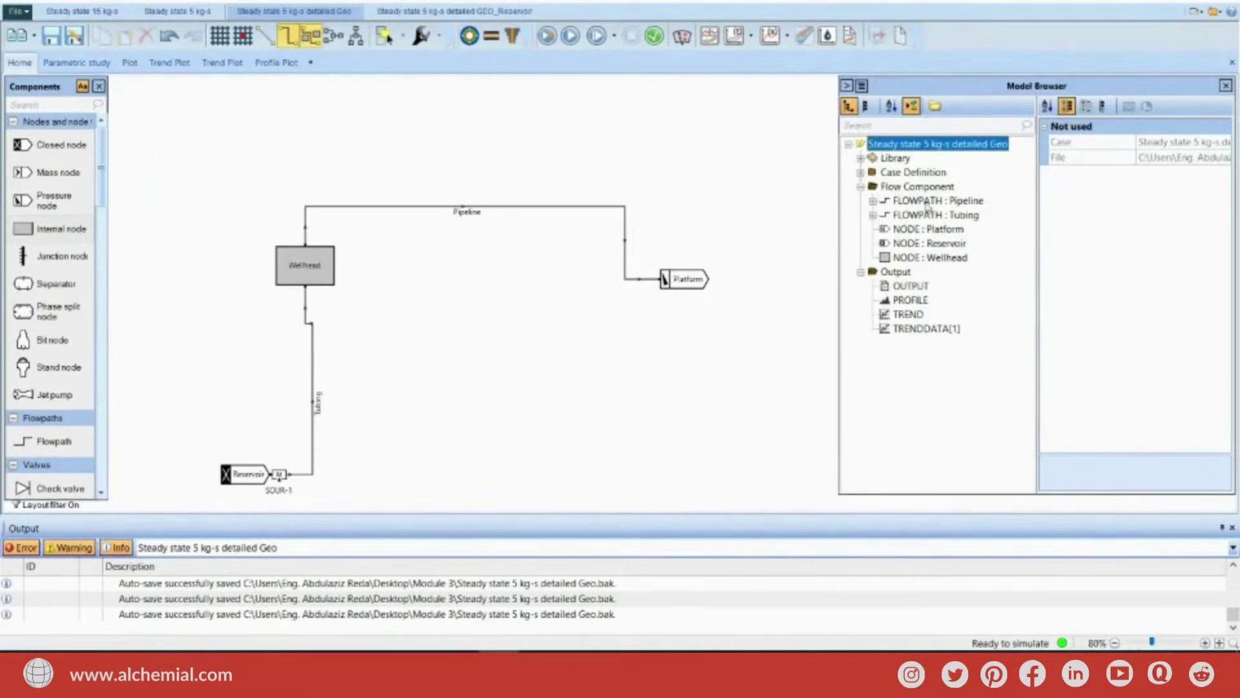
click(602, 208)
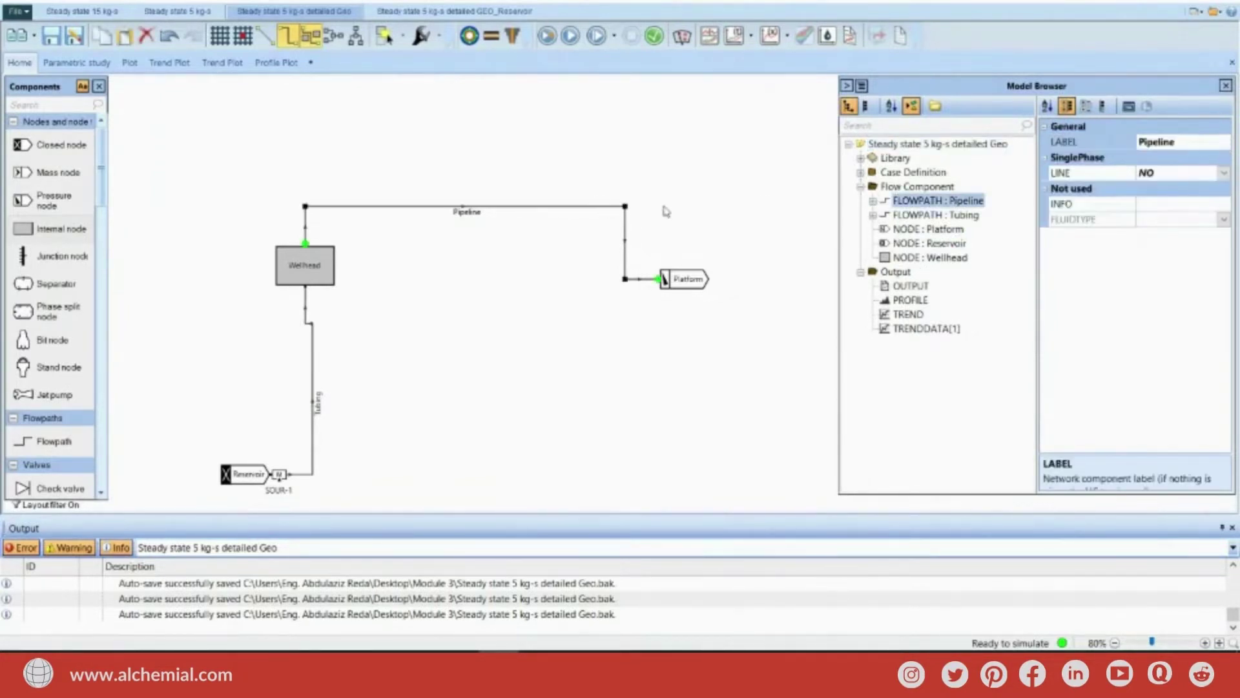
click(945, 202)
Add an ANIMATETRENDDATA output to the Pipeline flowpath and select its POSITION property
right_click(945, 205)
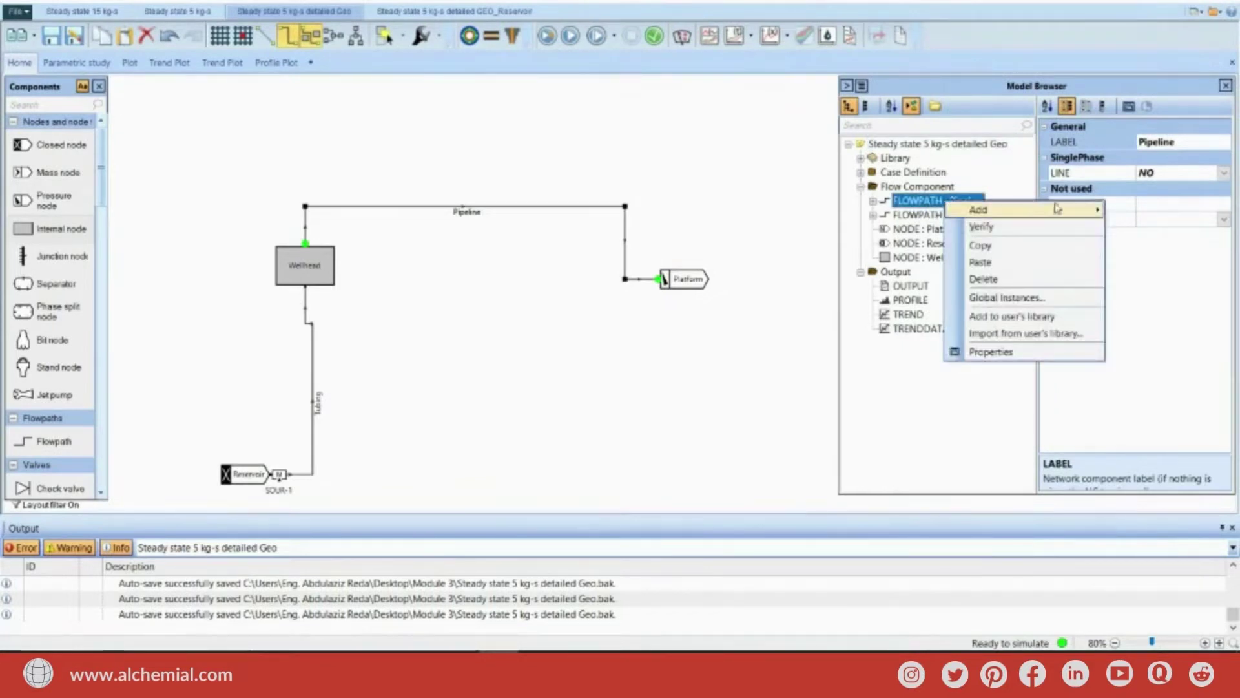
mouse_move(1058, 209)
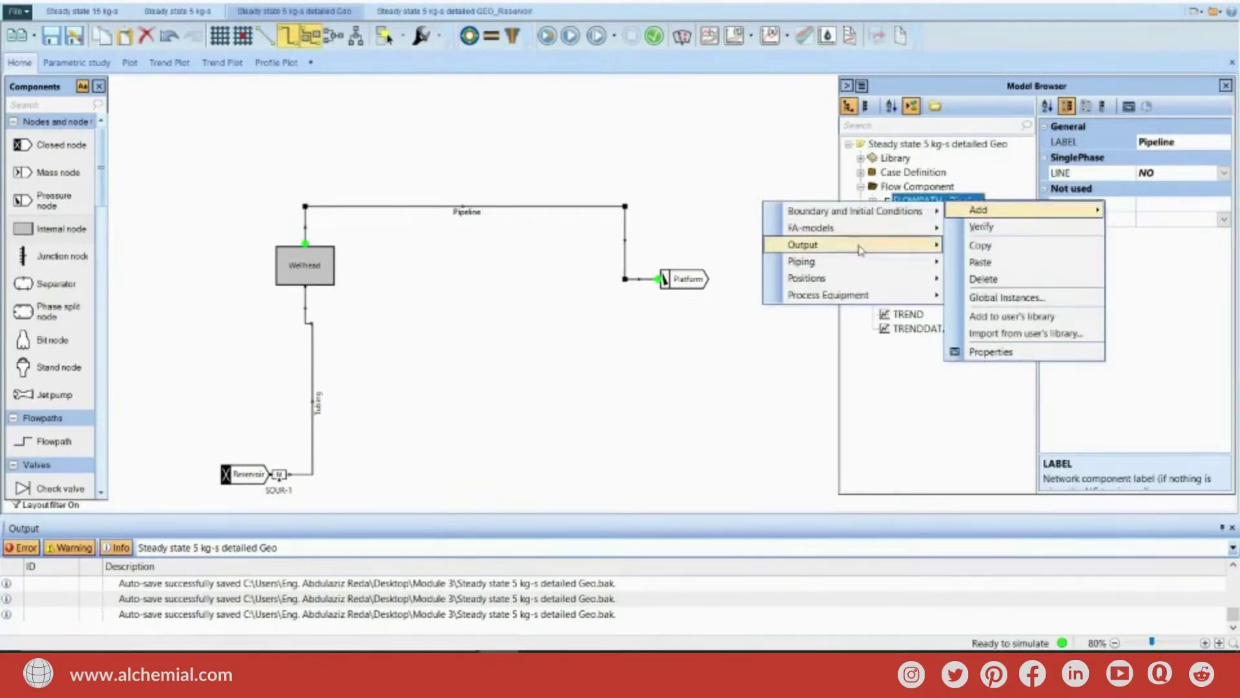
mouse_move(861, 249)
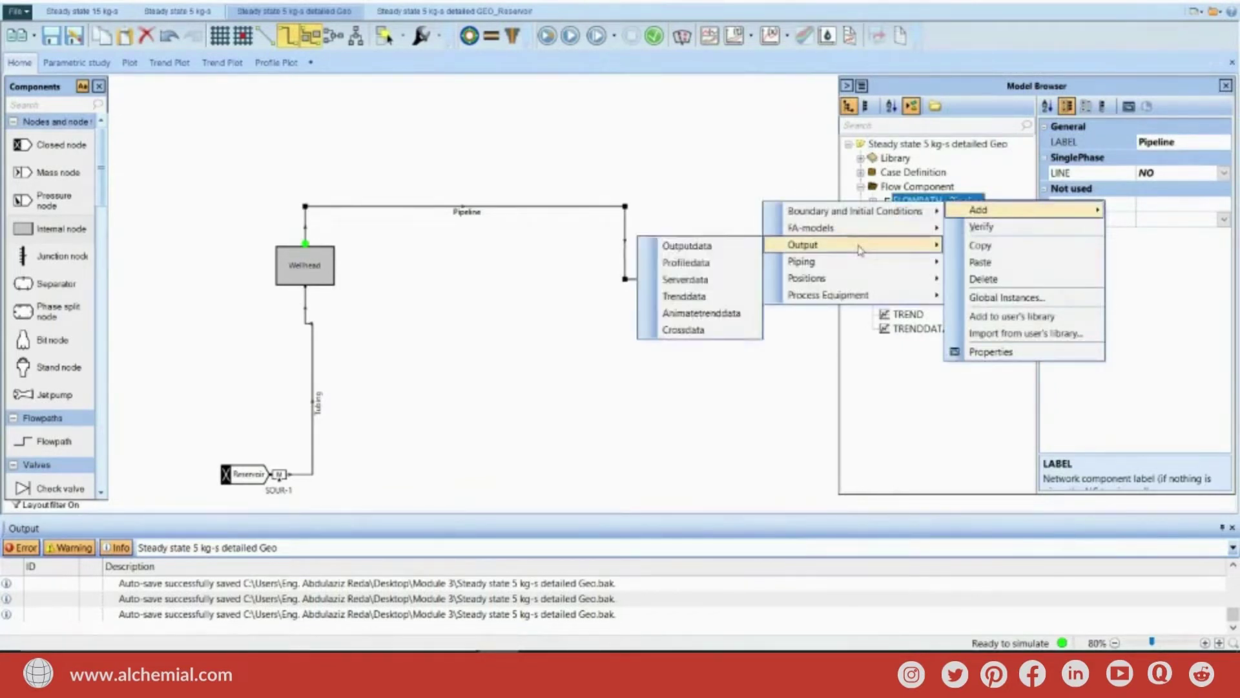
click(695, 313)
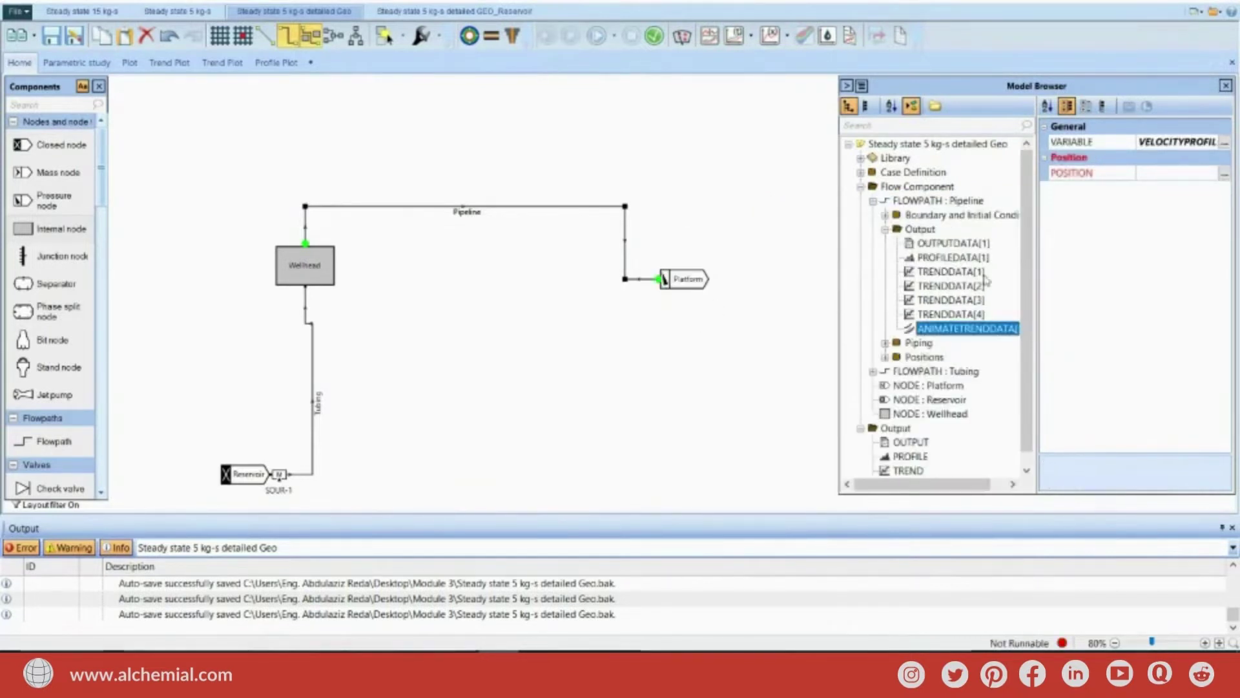
click(1188, 175)
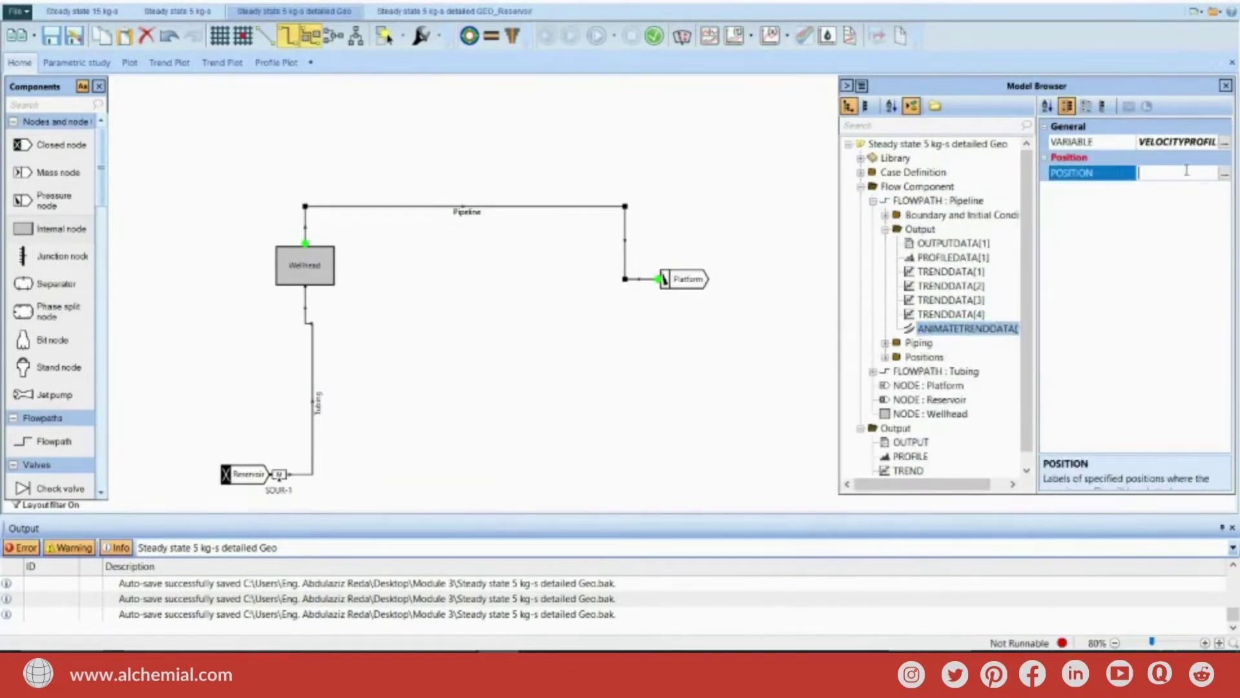
Set the animated trend data POSITION to Platform-boundary
click(1224, 175)
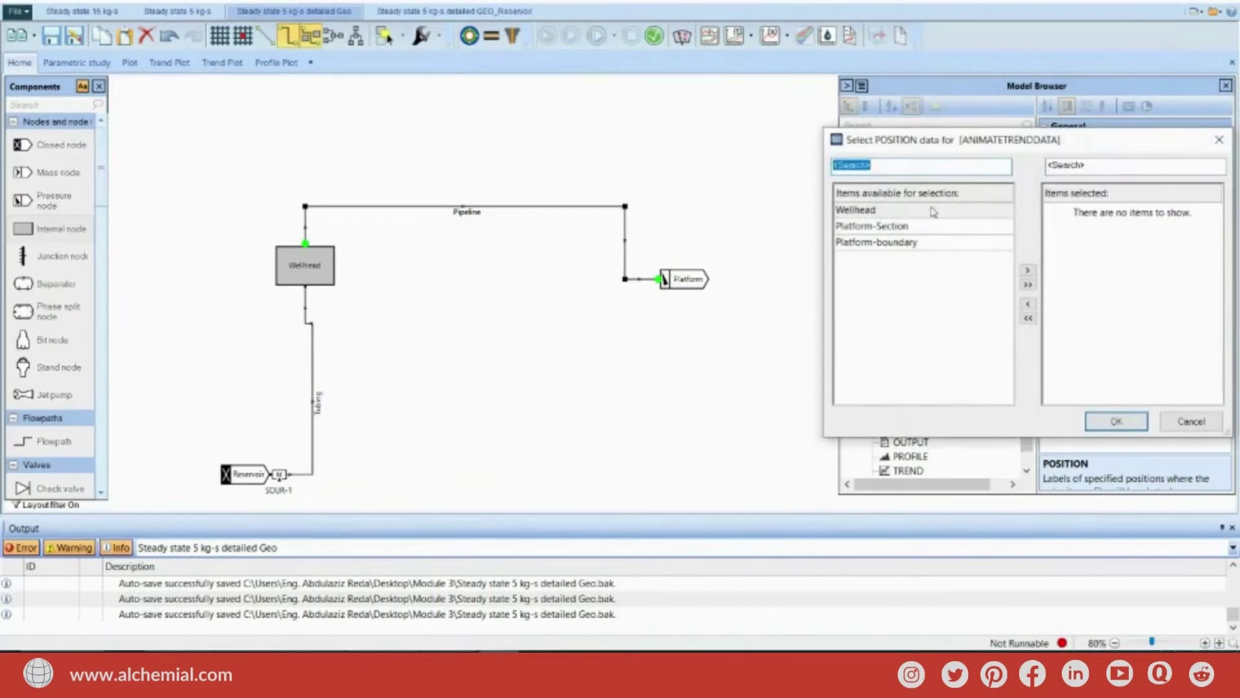
double_click(883, 243)
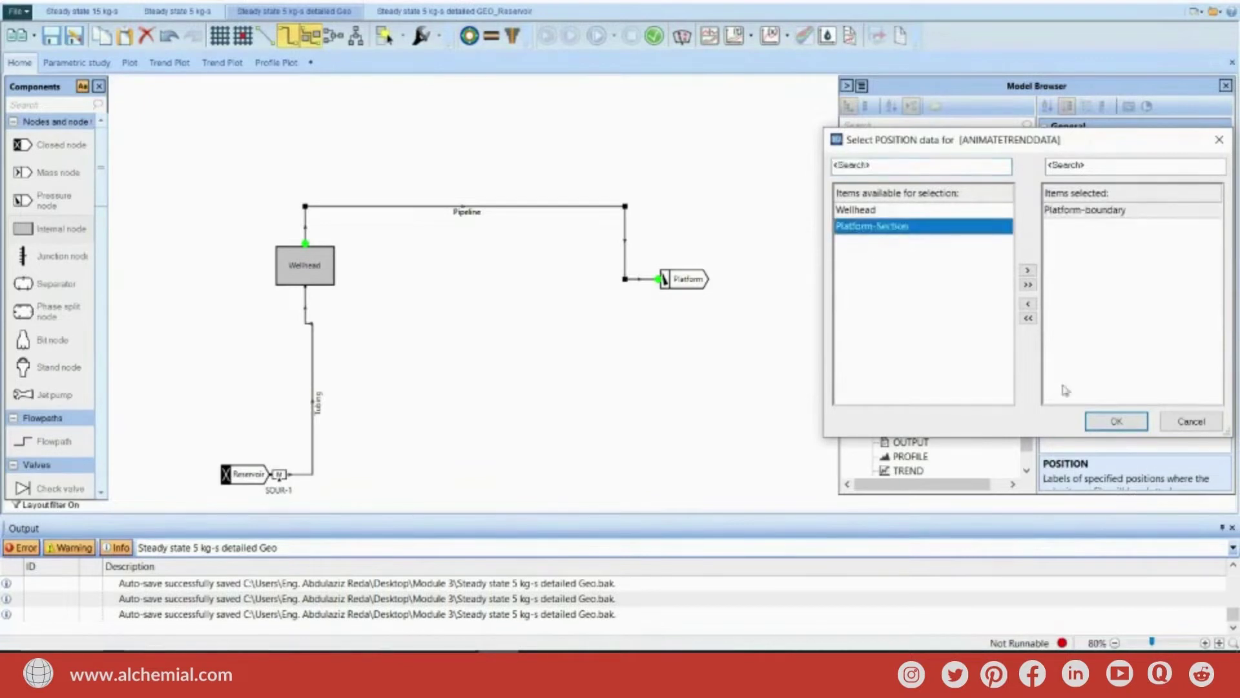
click(1124, 424)
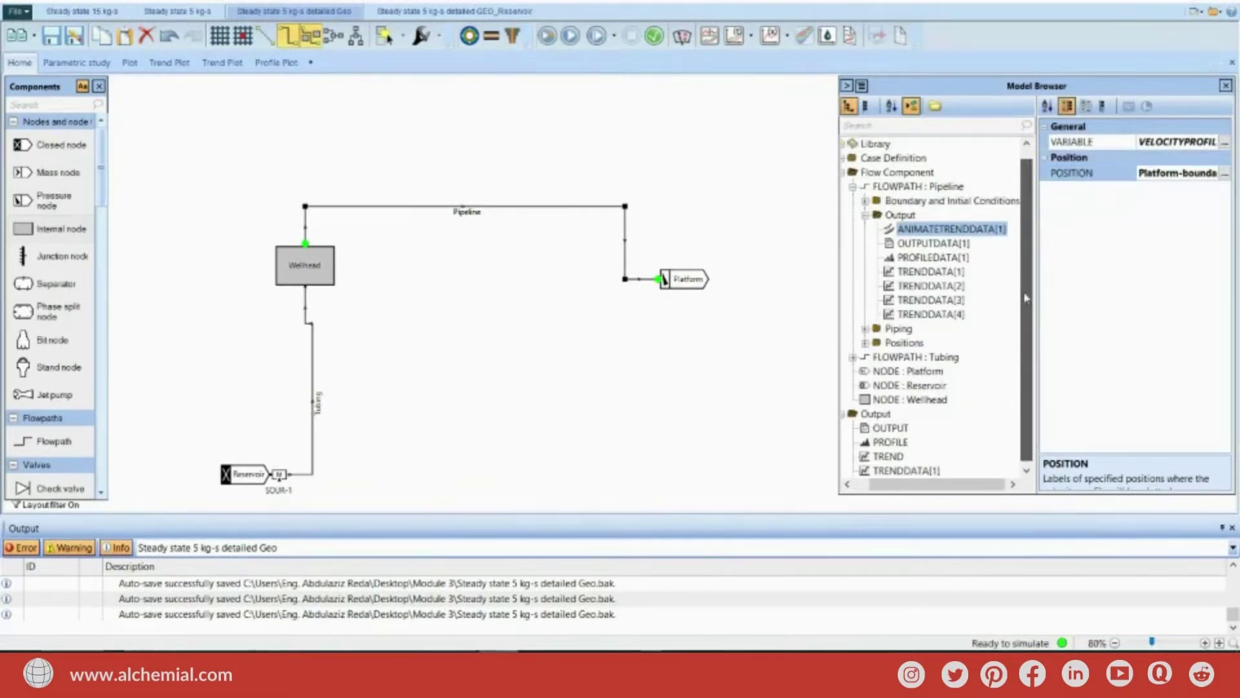
Add an ANIMATE entry under the case Output with DTPLOT set to 10 s
click(875, 415)
right_click(876, 414)
mouse_move(910, 422)
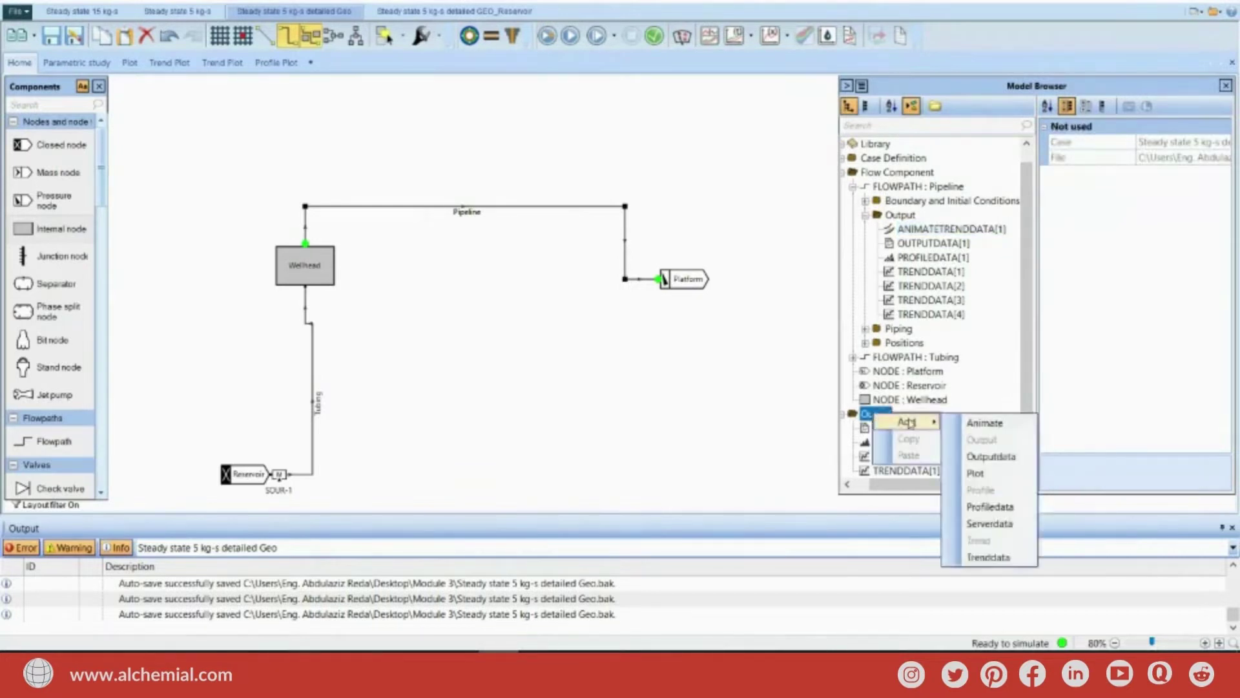
click(972, 424)
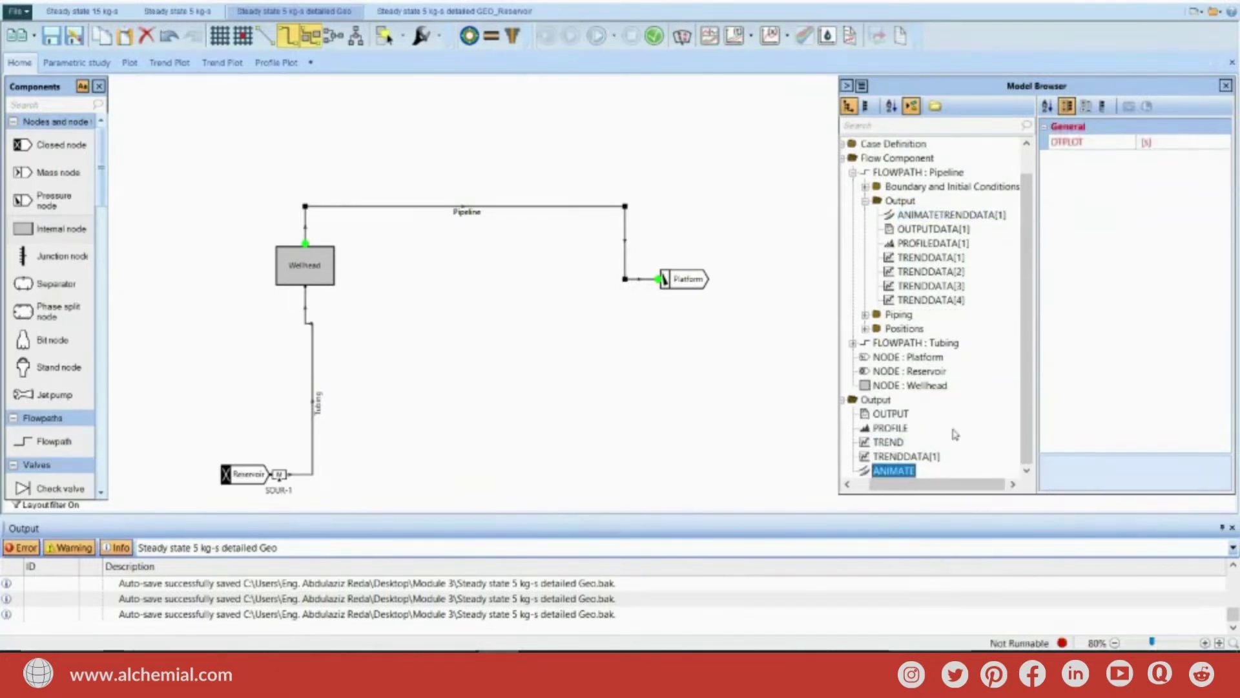
click(1155, 144)
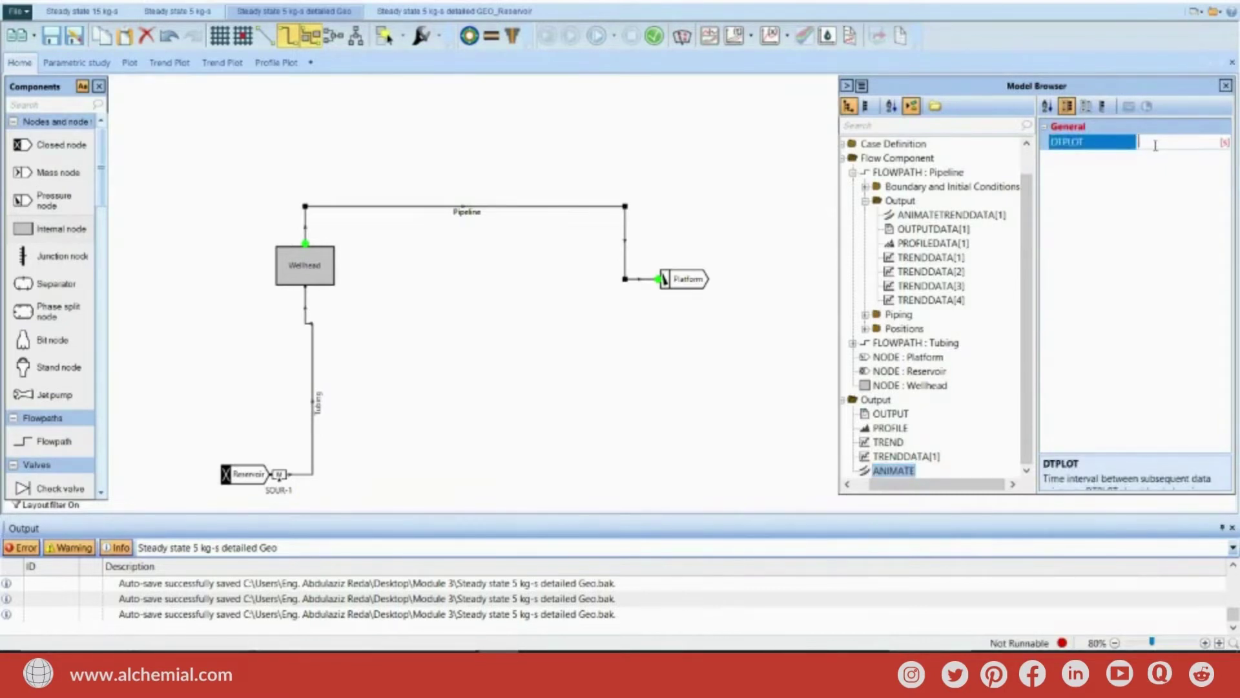
text(10)
key(Return)
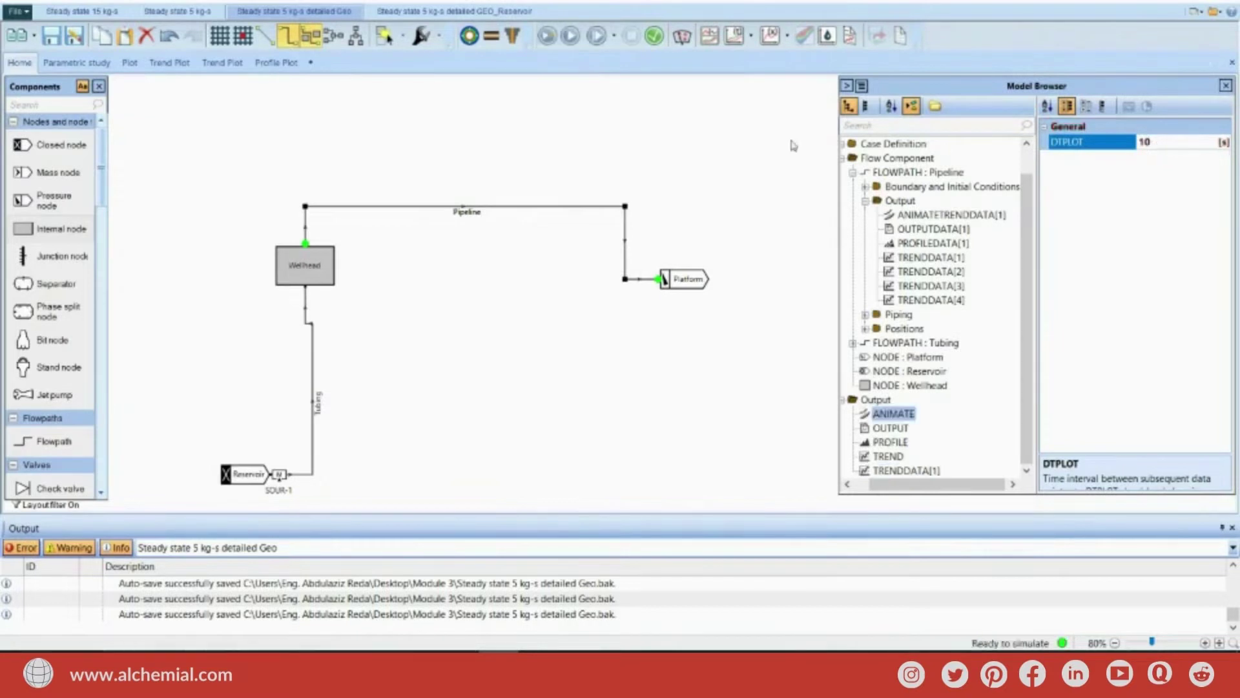
click(701, 134)
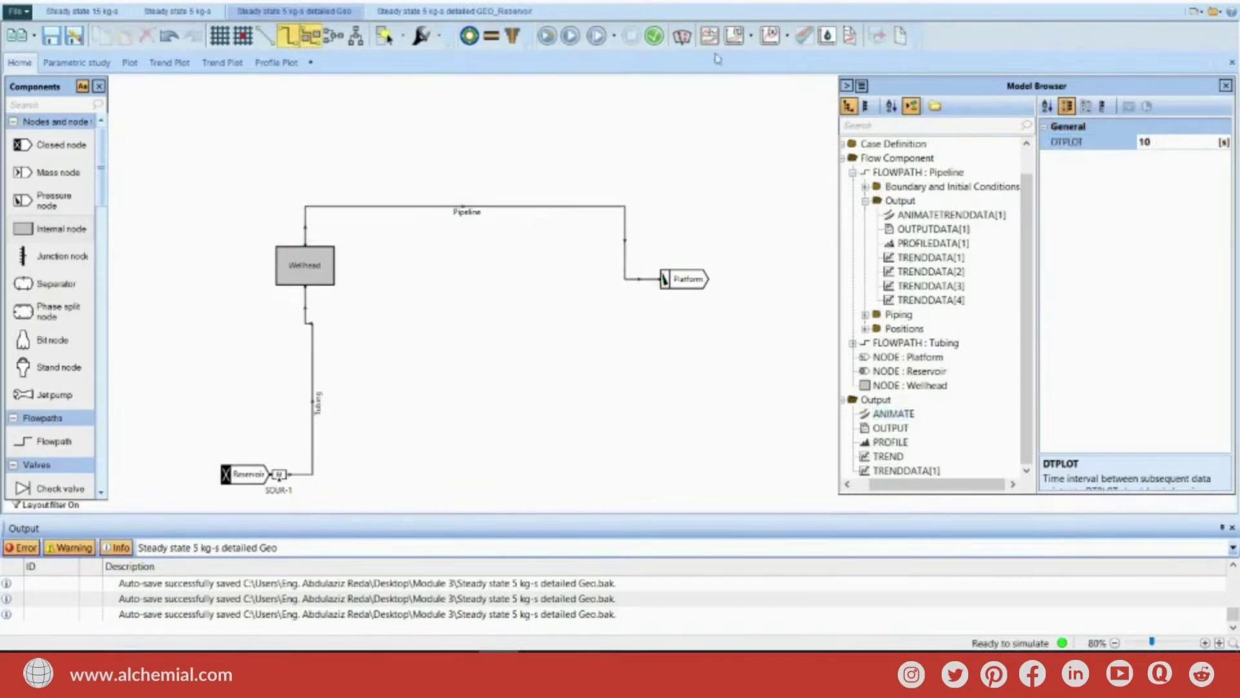
Run the Steady state 5 kg-s detailed Geo simulation to completion and close the console
click(547, 37)
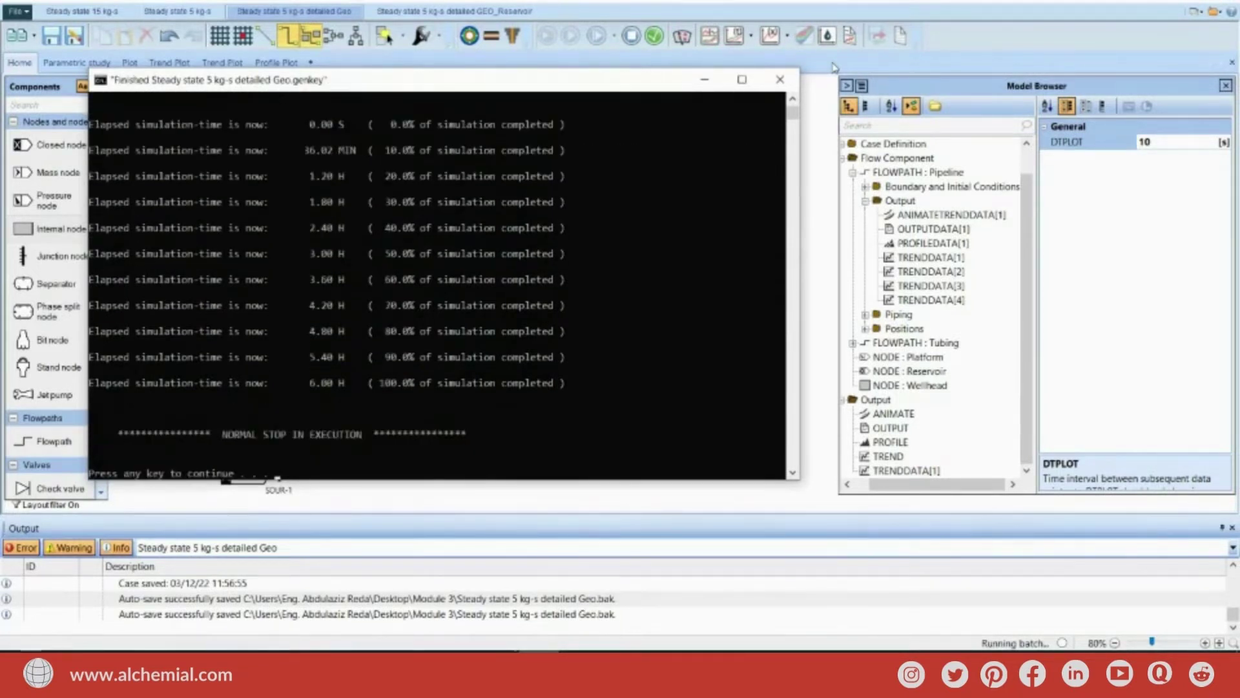
key(Return)
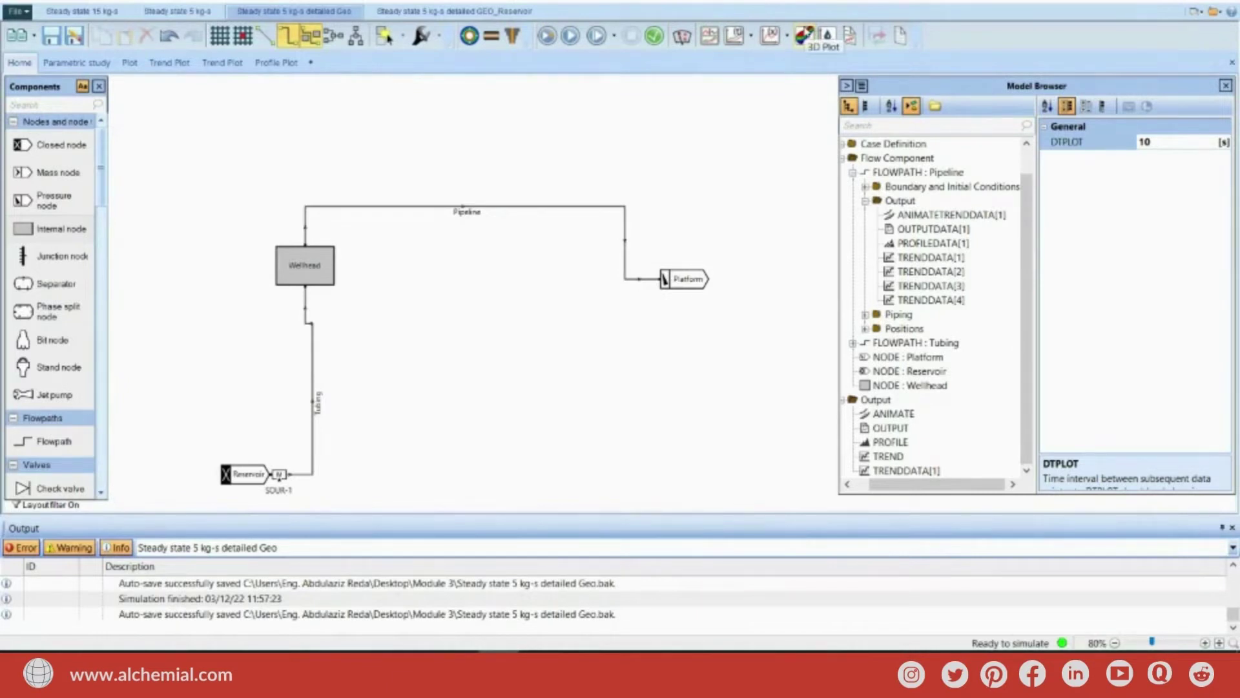
Open the Pipeline 3D liquid-holdup plot with a thicker pipe diameter and X/Y ratio 1:11
click(804, 35)
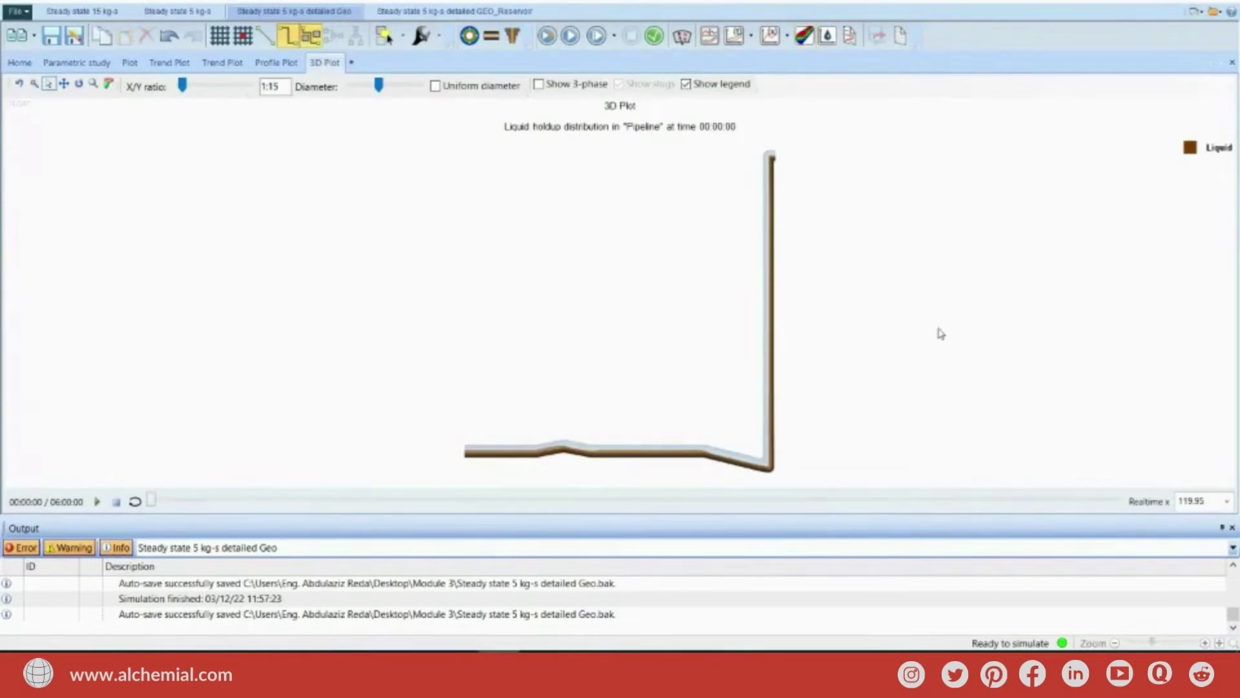
click(577, 92)
click(538, 85)
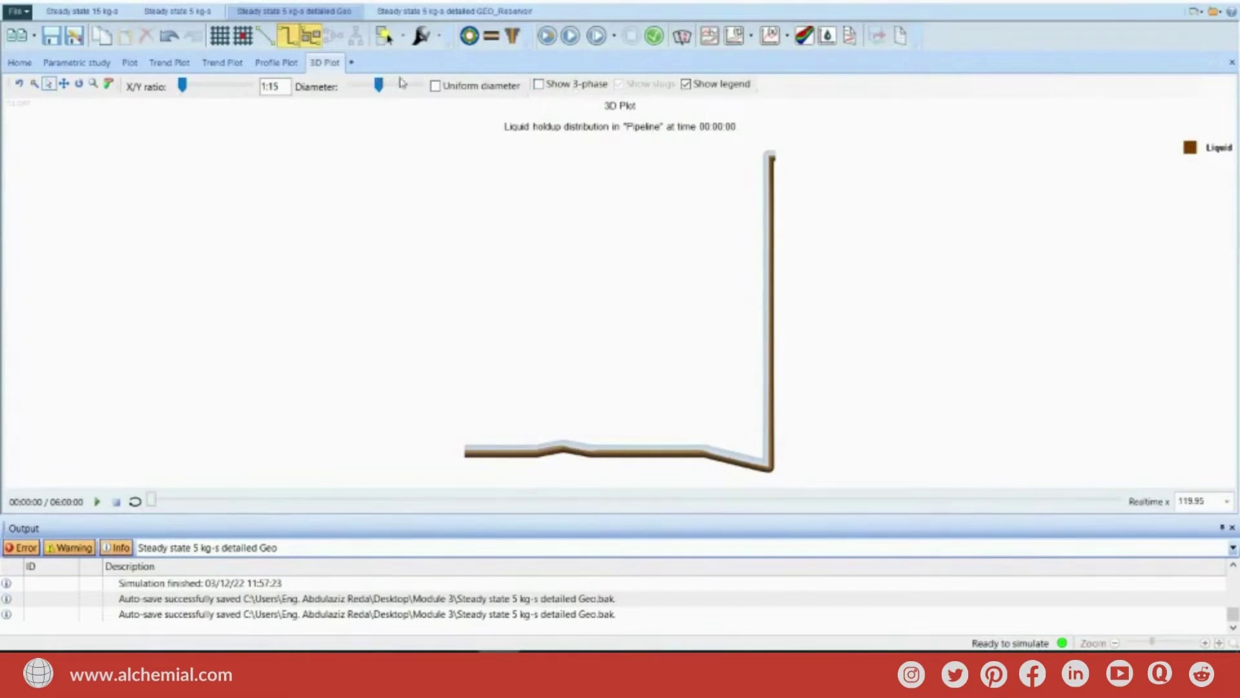
drag(380, 86, 405, 87)
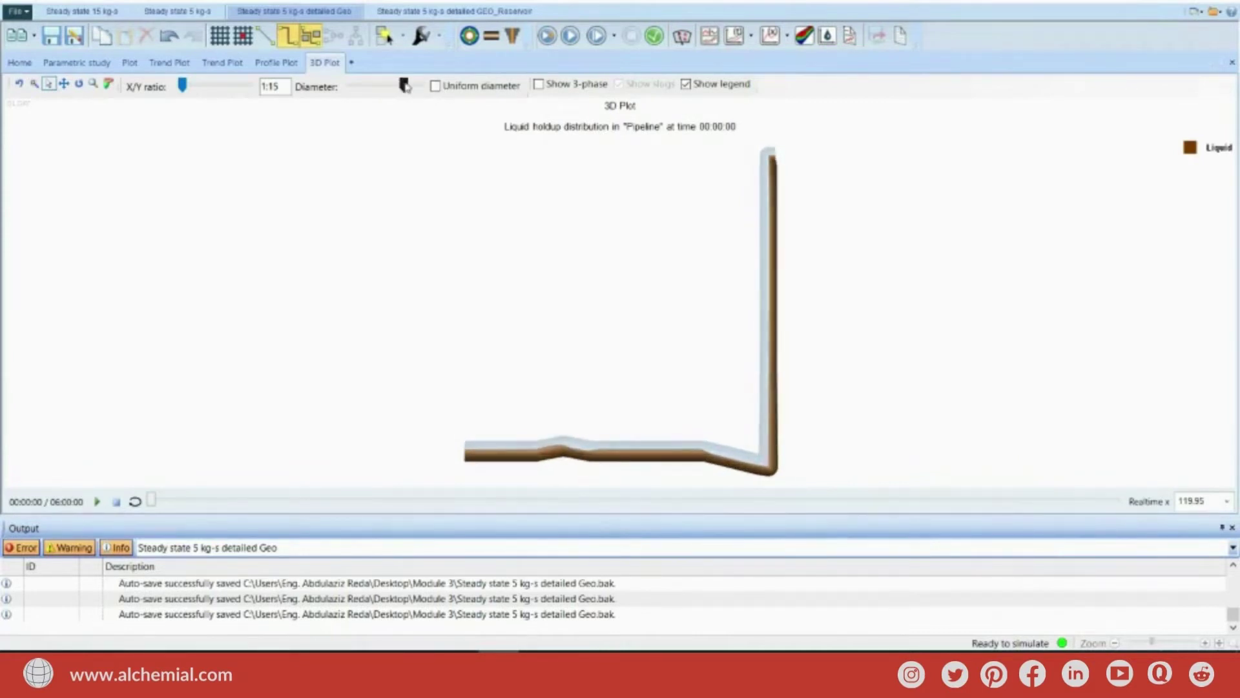
mouse_move(182, 86)
mouse_down()
mouse_move(214, 88)
mouse_move(185, 82)
mouse_up()
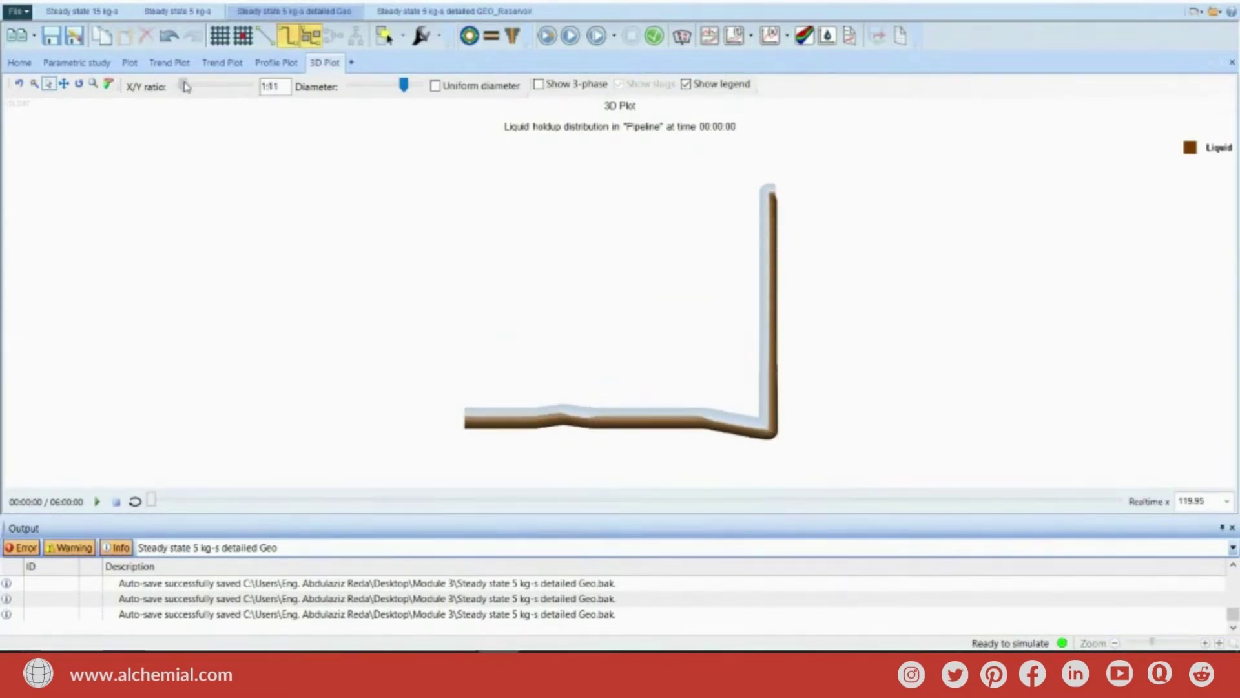
Play the 3D liquid-holdup animation to watch liquid slugging through the riser
click(100, 501)
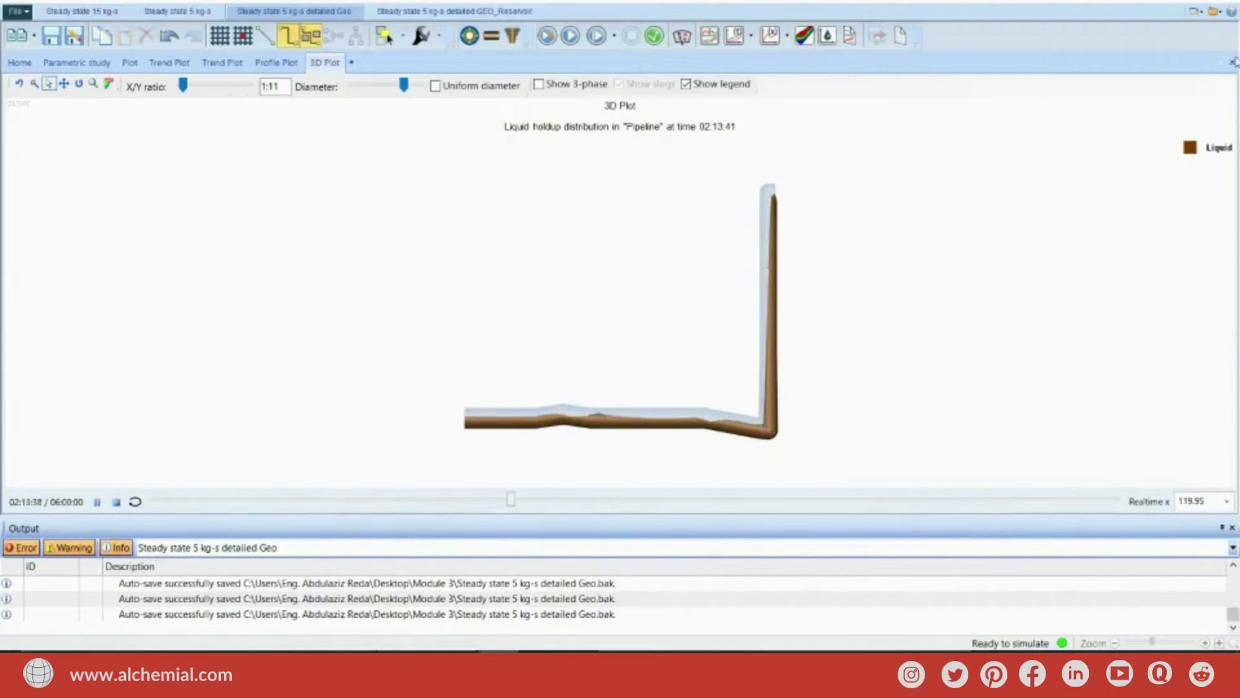
Close the 3D Plot to reveal the Pipeline flow-regime profile along its length
click(1232, 63)
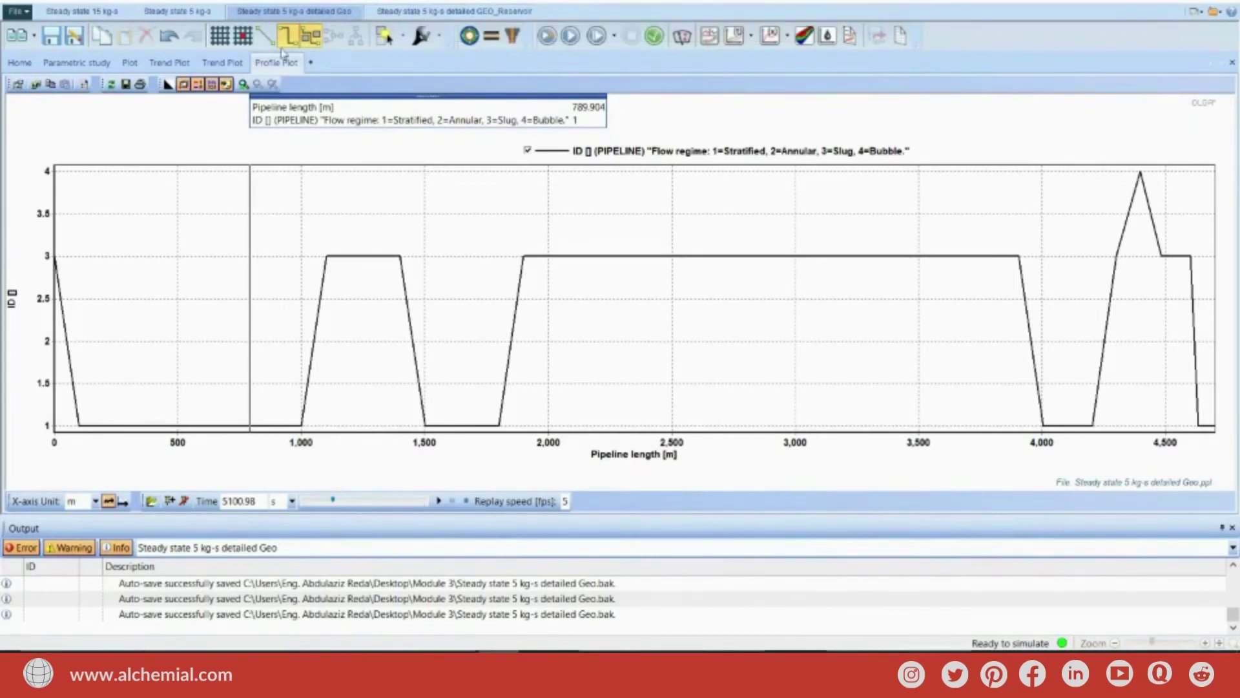
Read values on the liquid flow and wellhead pressure trends, then show the Steady state 15 kg-s case
click(232, 67)
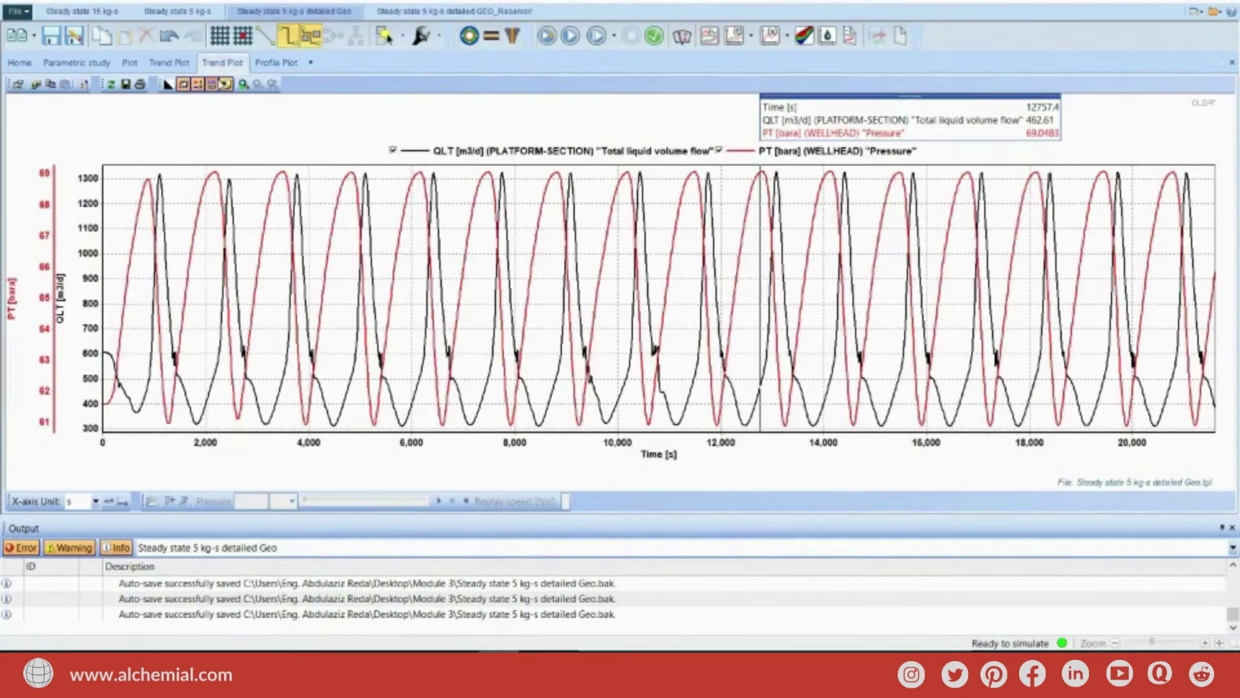
drag(326, 164, 442, 174)
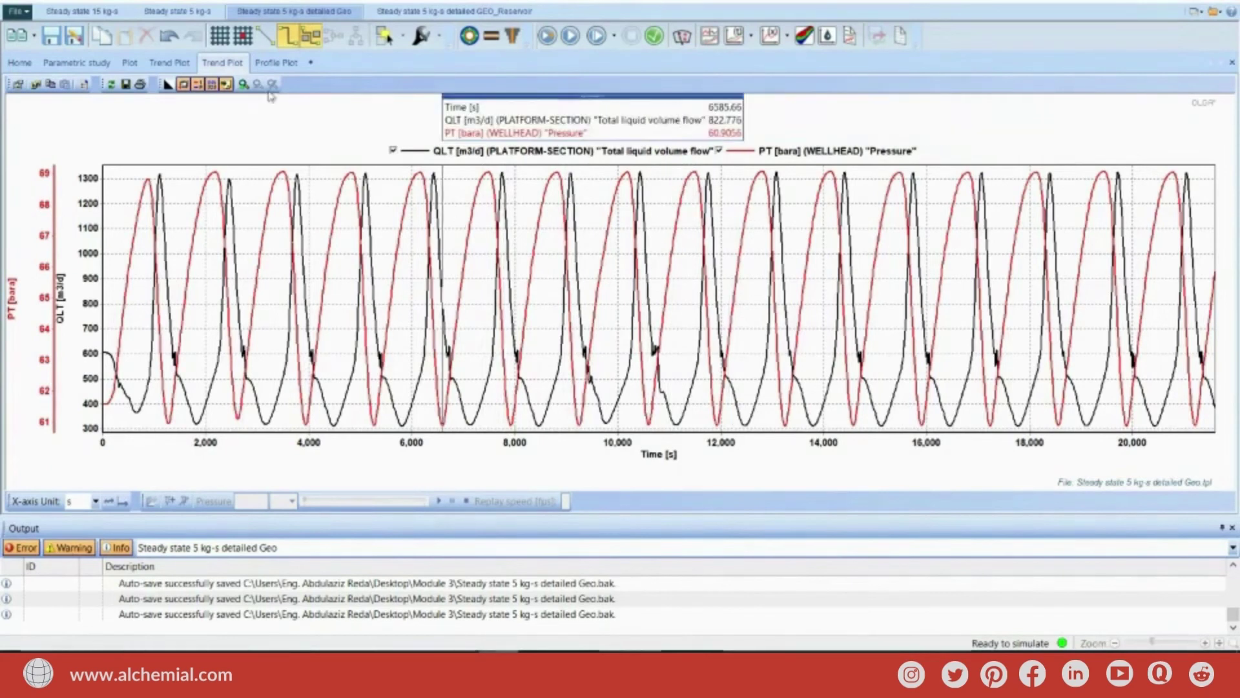
click(100, 13)
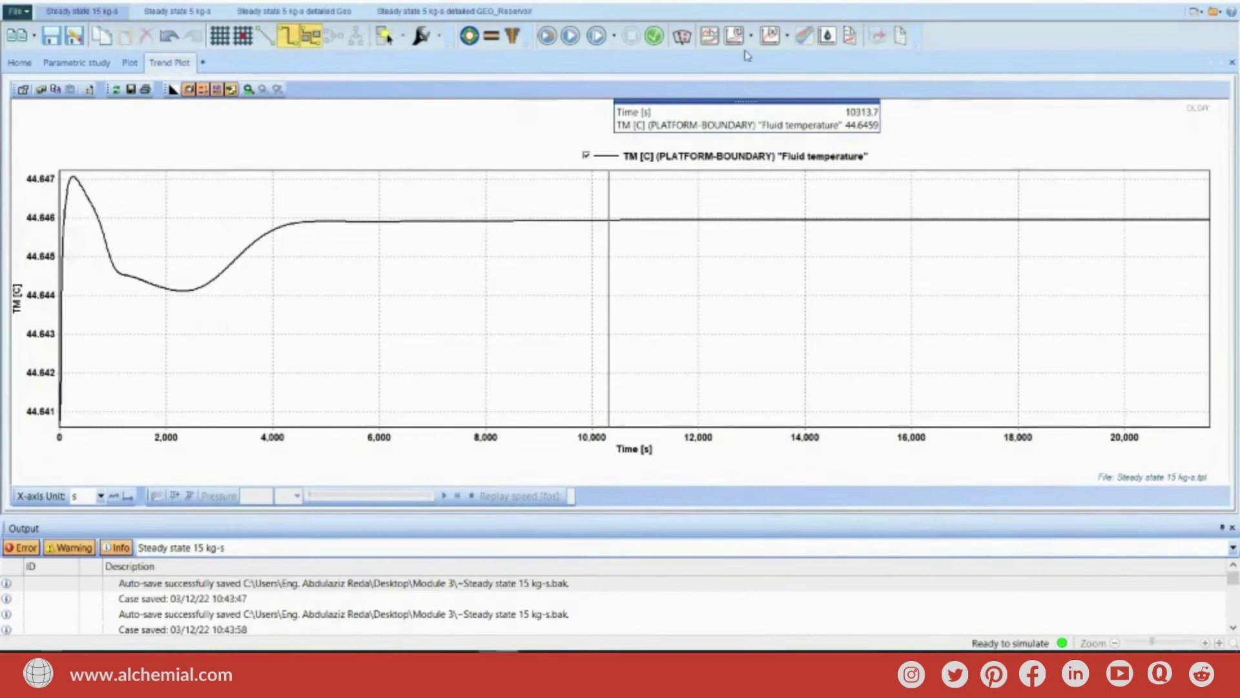
Plot the PLATFORM-SECTION QLT liquid volume flow trend with the value readout line on
click(741, 42)
click(453, 468)
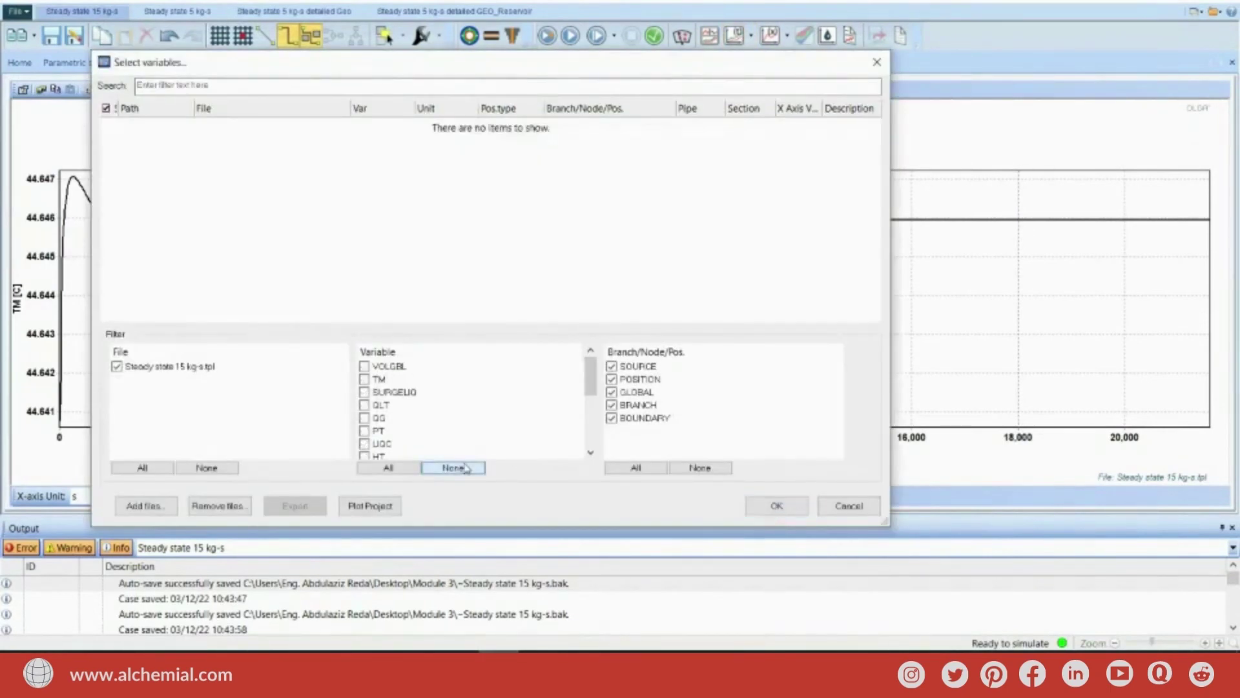
click(381, 419)
click(360, 409)
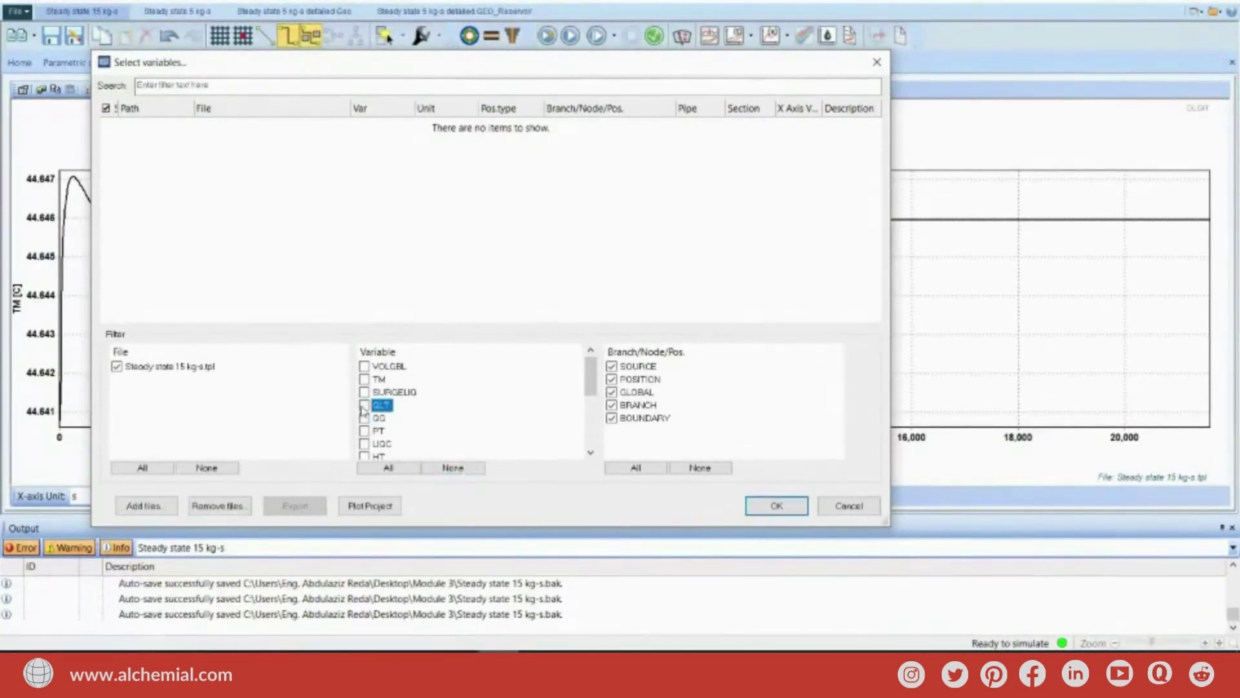
click(363, 406)
click(106, 127)
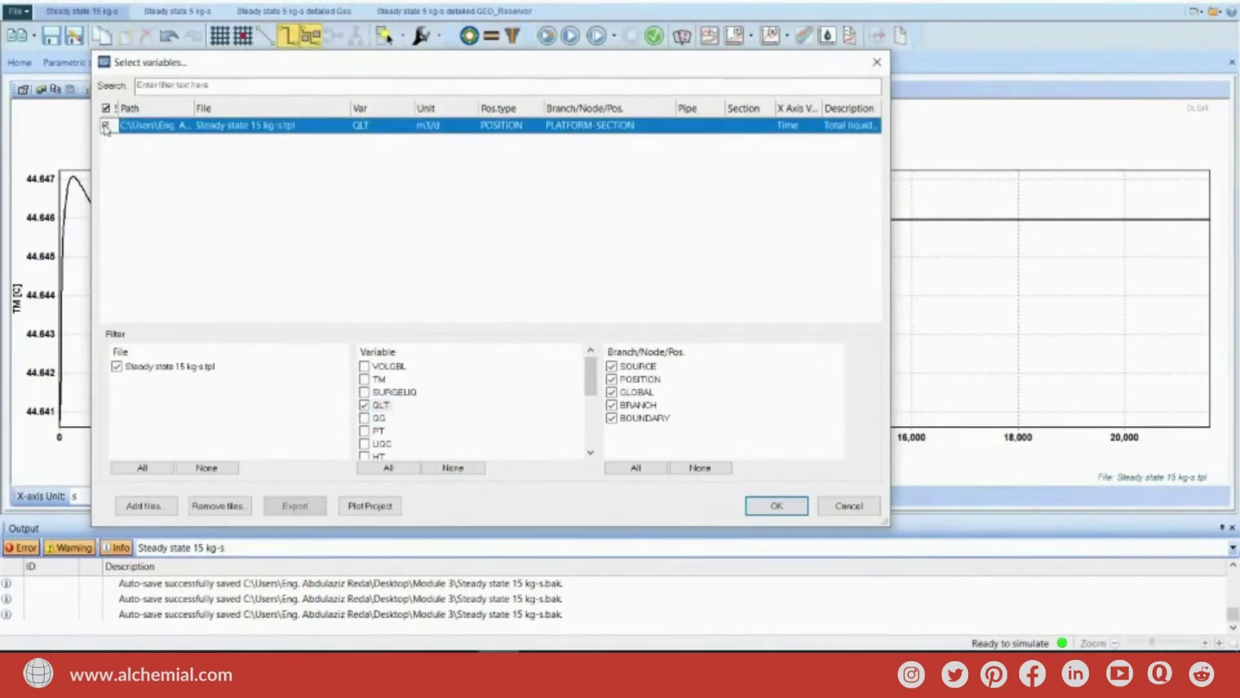
click(762, 511)
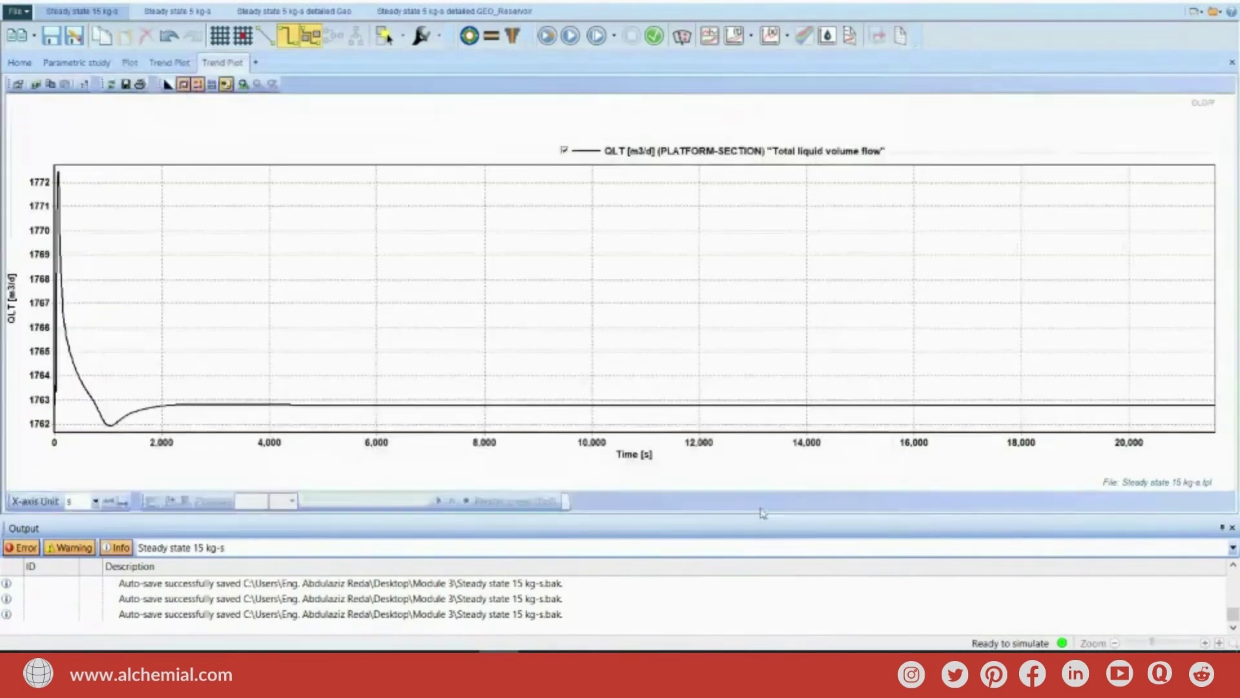
click(211, 84)
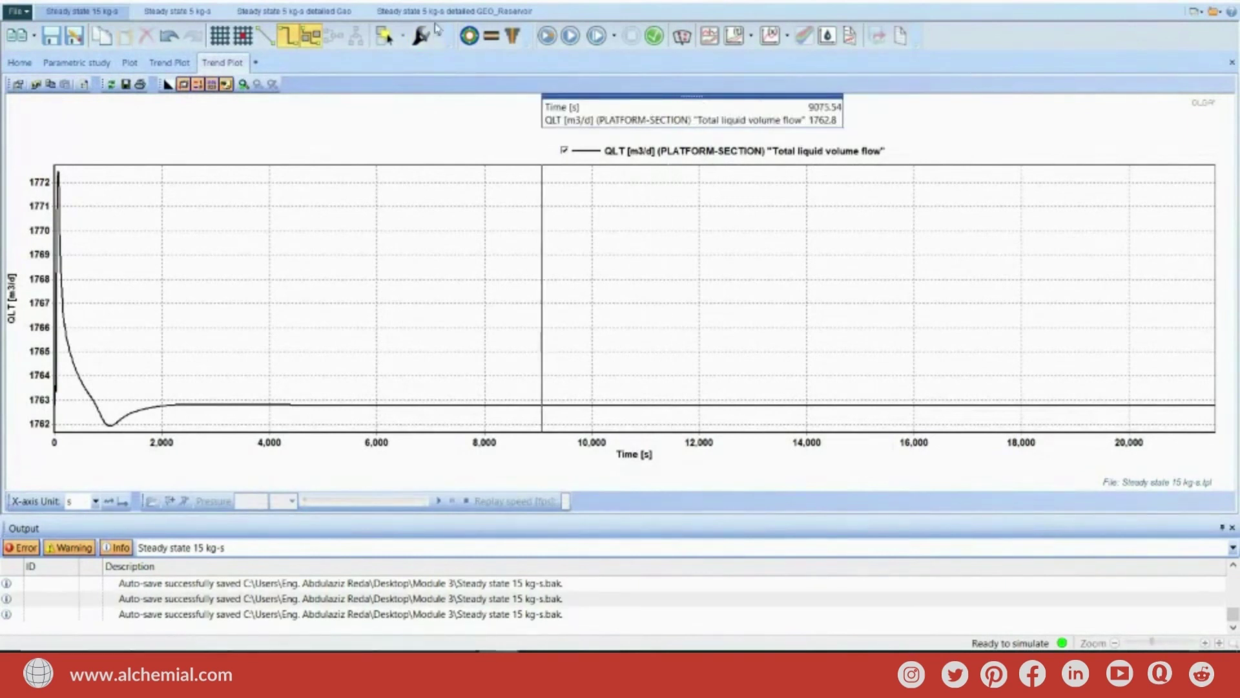
Pass through the GEO_Reservoir case tab back to the Steady state 5 kg-s detailed Geo trends
click(436, 12)
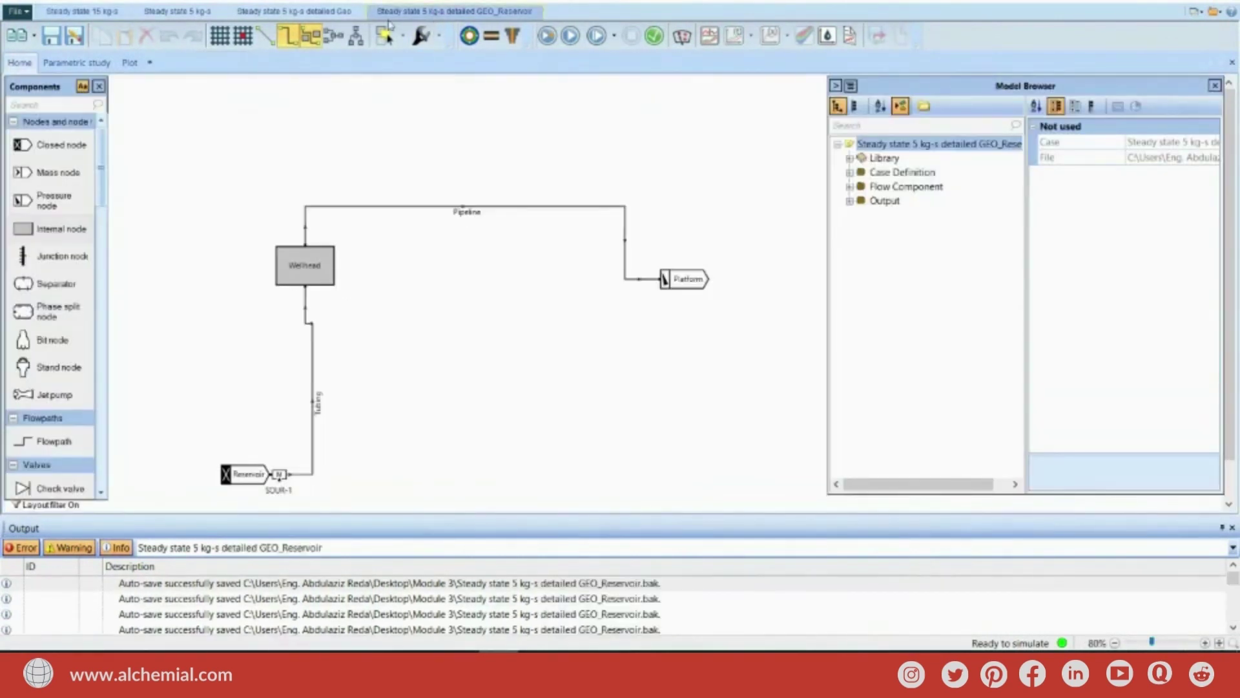
click(290, 11)
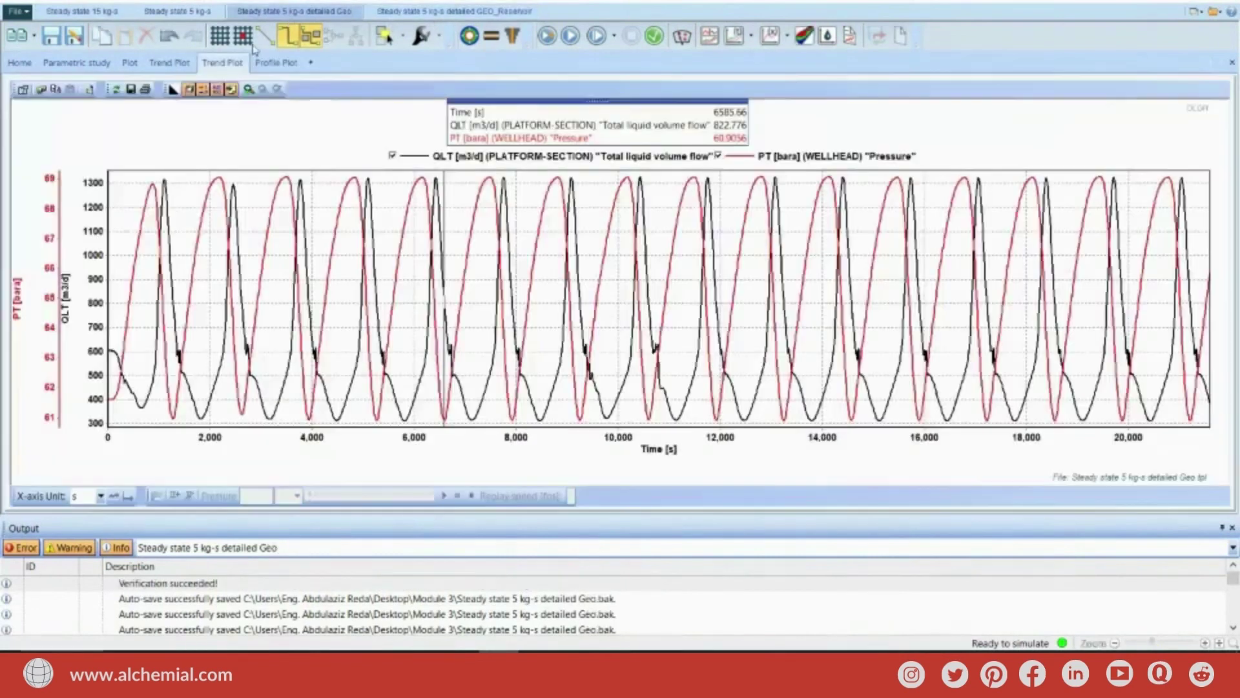